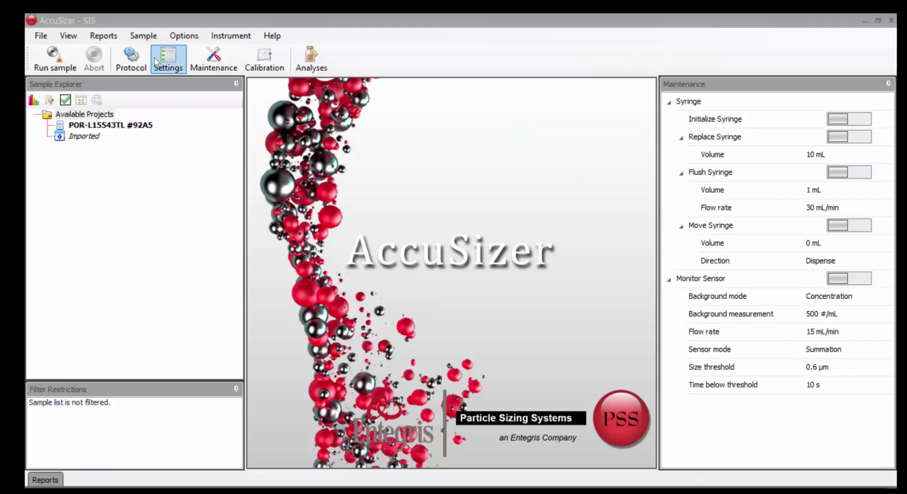
Step: Start a protocol with 5 mL volume, 30 mL/min flow, 0.56 µm threshold, 4 replicates, 0.5 mL tare
click(134, 57)
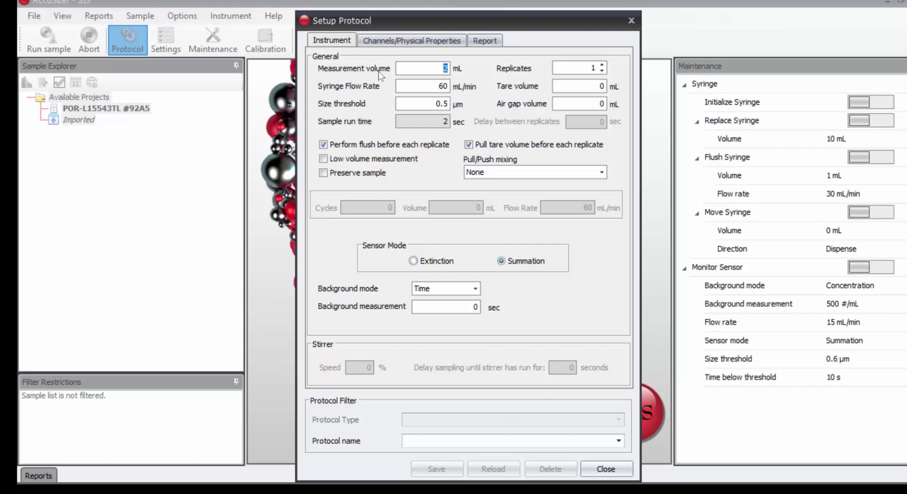
text(5)
double_click(448, 88)
text(30)
text(6)
click(602, 66)
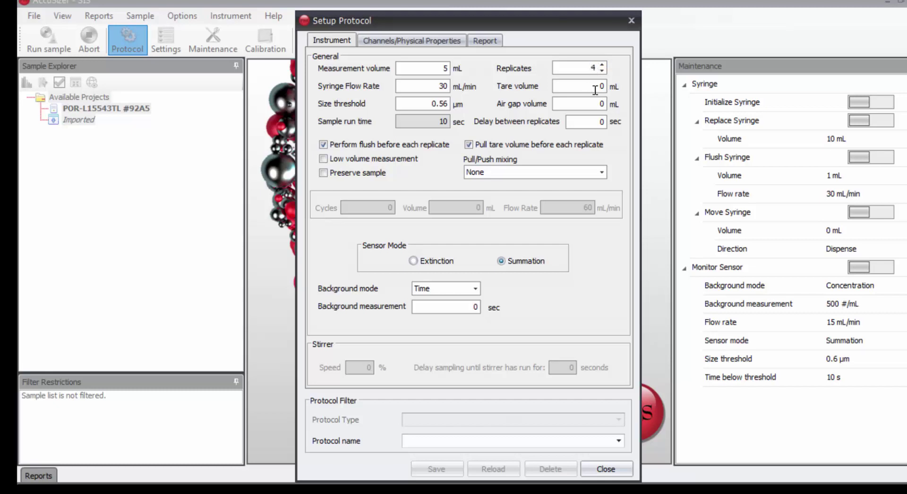
drag(595, 90, 610, 92)
text(0.5)
Step: Turn off flushing before each replicate and leave pull/push mixing on None
click(323, 144)
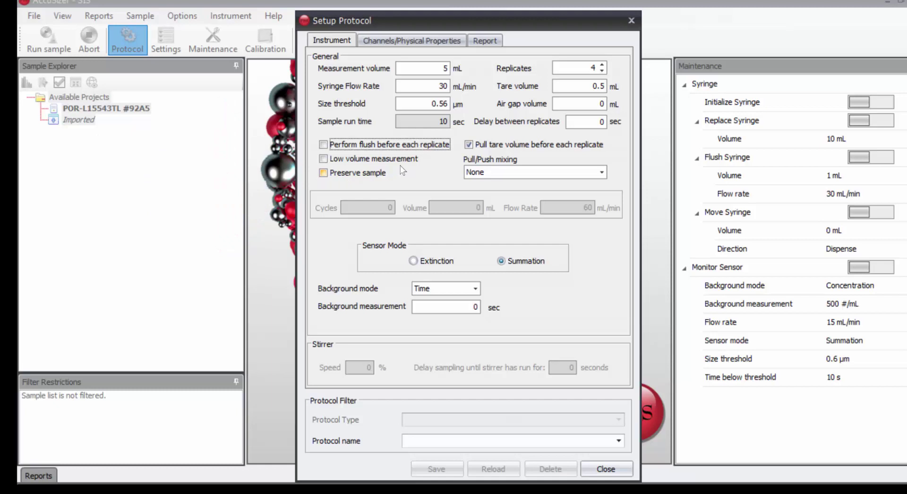
click(602, 172)
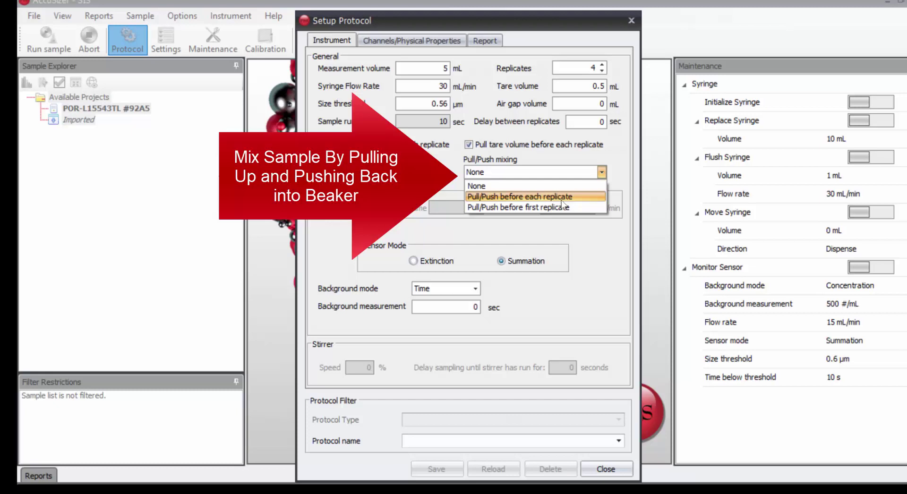
click(453, 178)
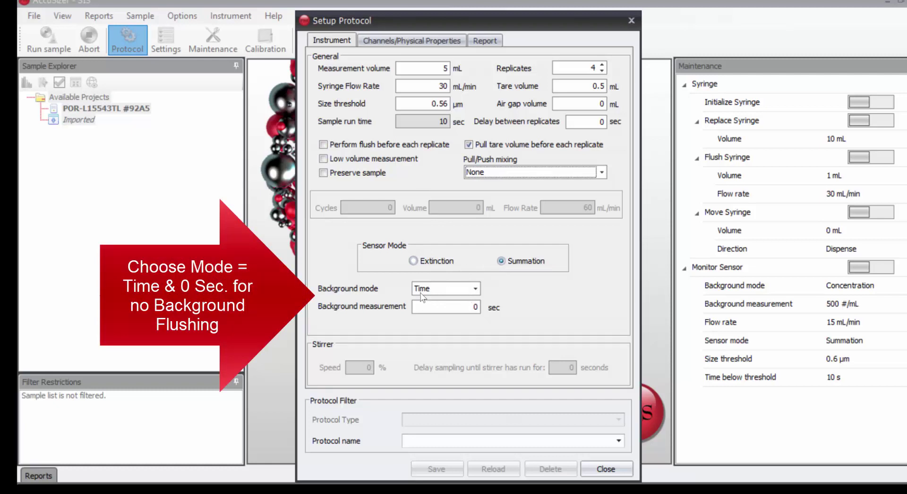
click(475, 288)
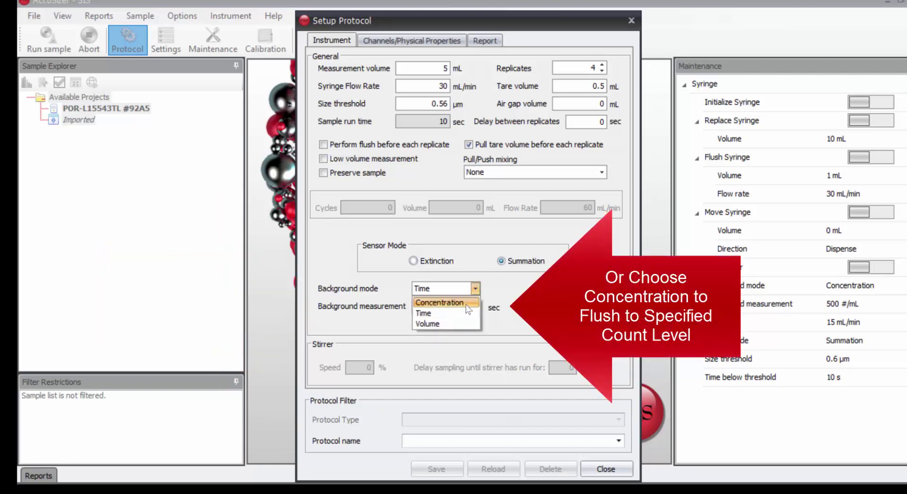
click(467, 303)
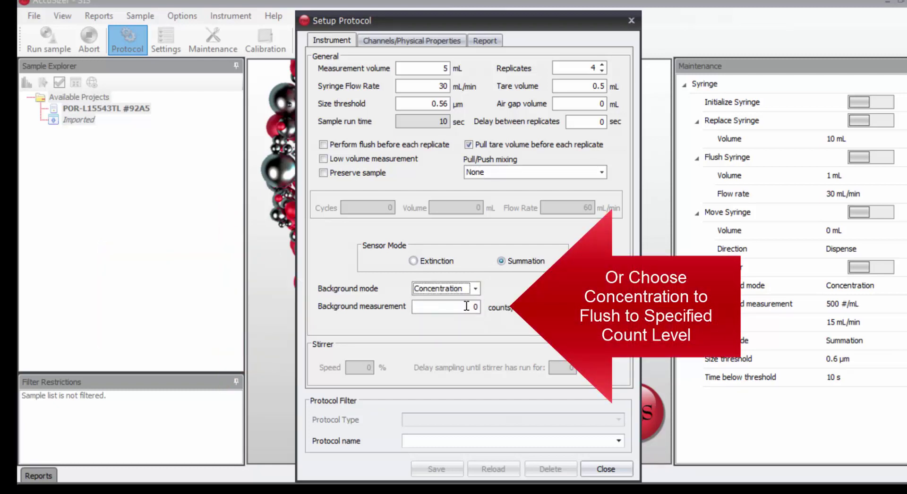
text(100)
click(474, 289)
click(451, 314)
drag(457, 308, 486, 308)
text(0)
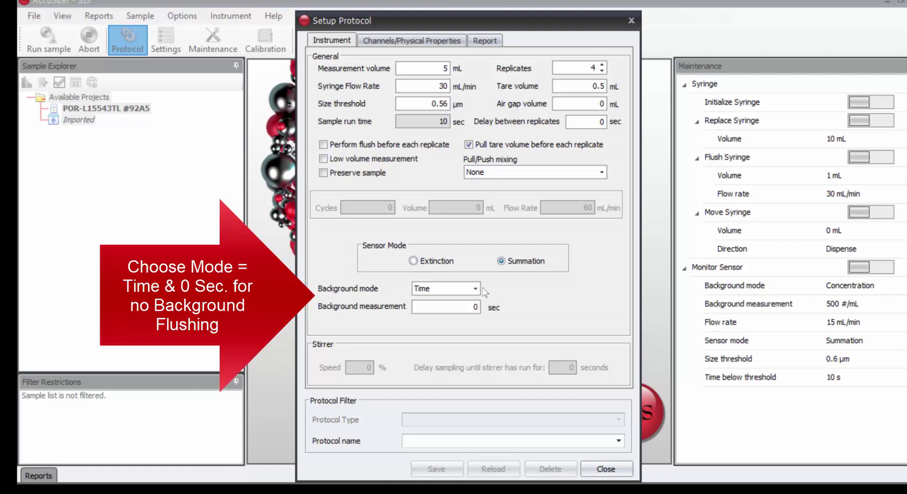
Step: Set the Channels/Physical Properties to report results in 64 channels
click(391, 44)
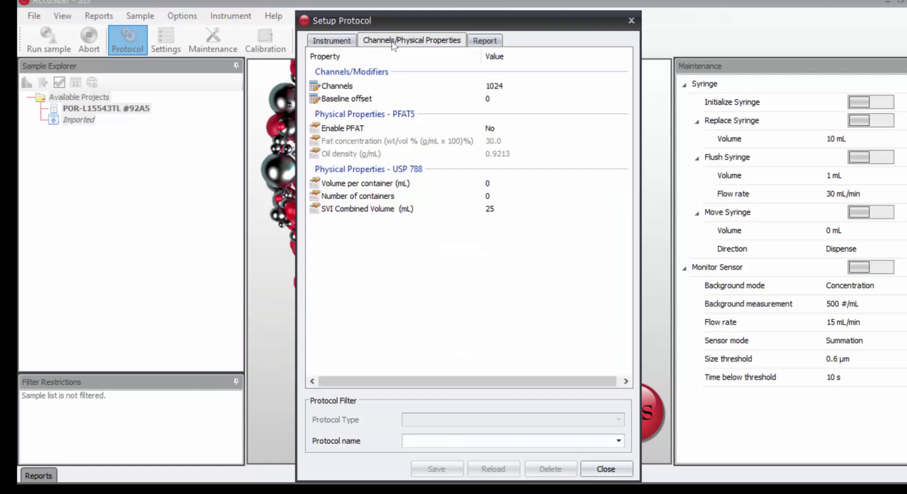
click(498, 88)
click(500, 89)
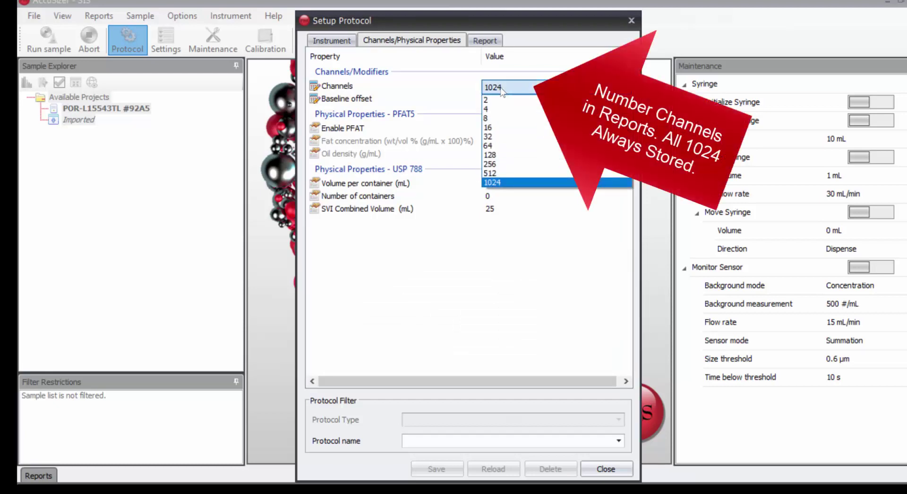
click(491, 147)
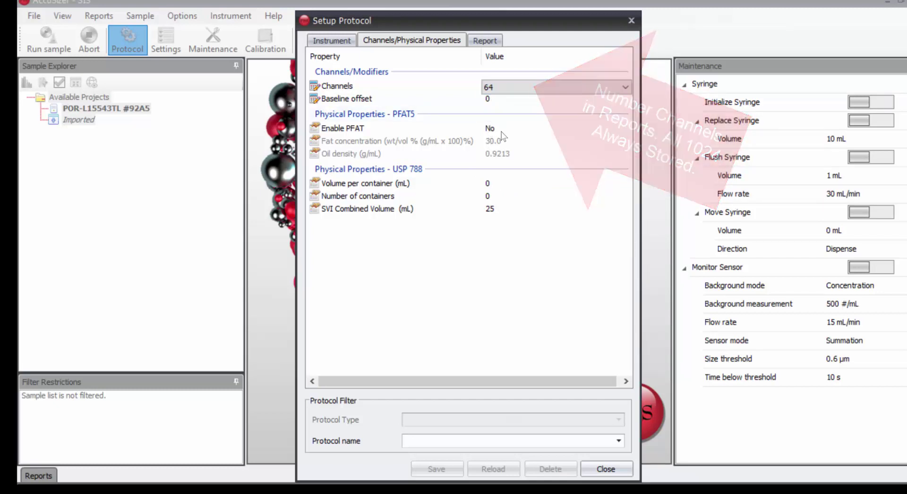
Step: Enter USP 788 volume per container 5, 10 containers, and SVI combined volume 50
click(487, 184)
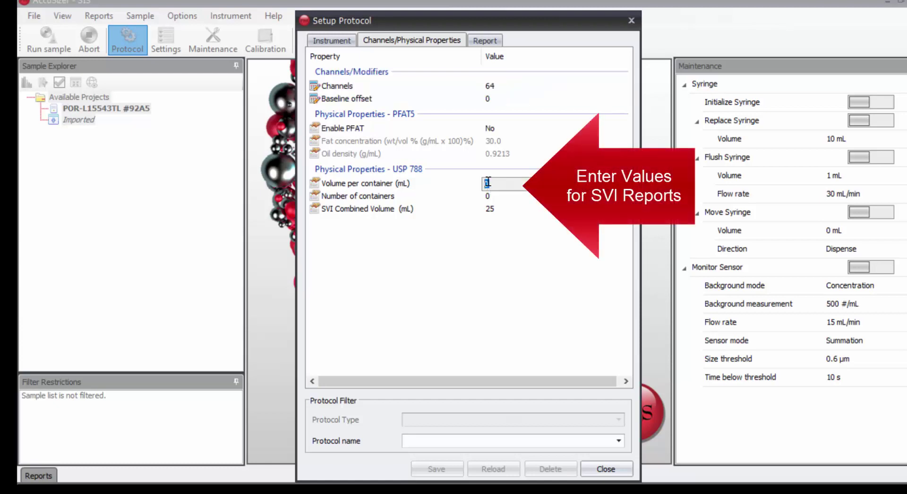
text(5)
click(488, 196)
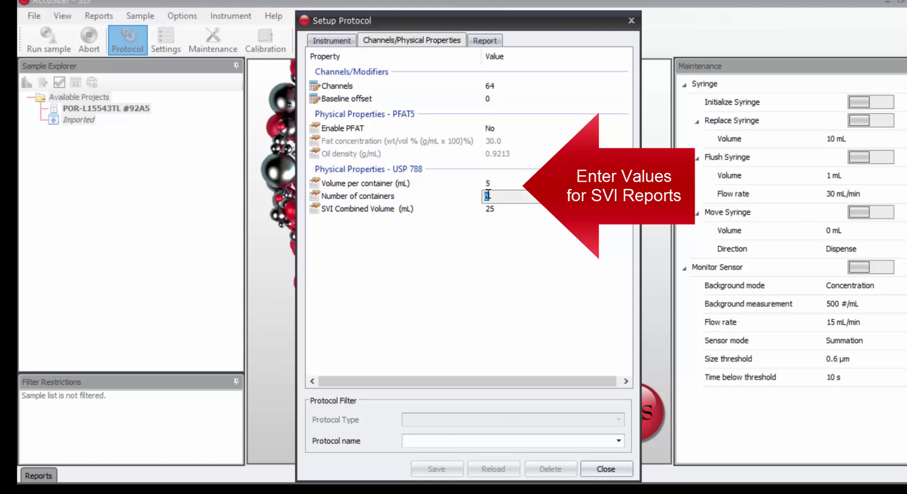
text(10)
click(490, 209)
text(50)
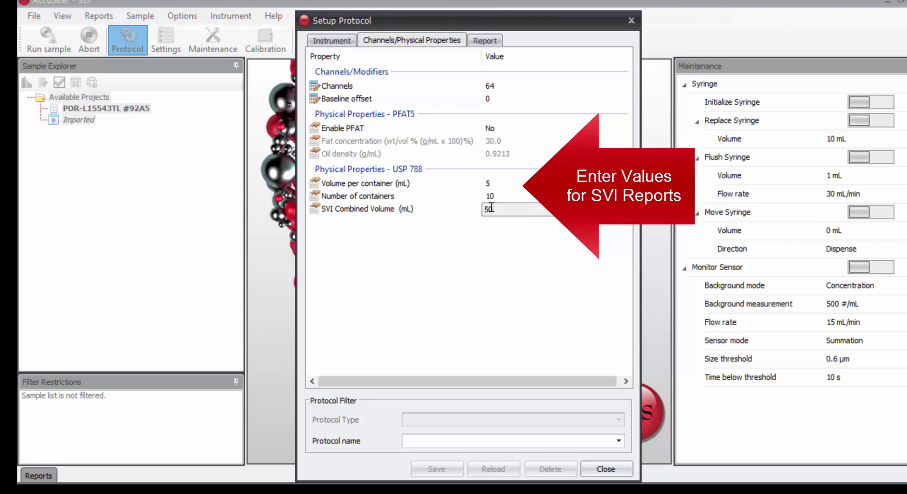
Step: Turn on Auto Run Reports with a Multi-Sample USP 788 2005 SVI report
click(487, 41)
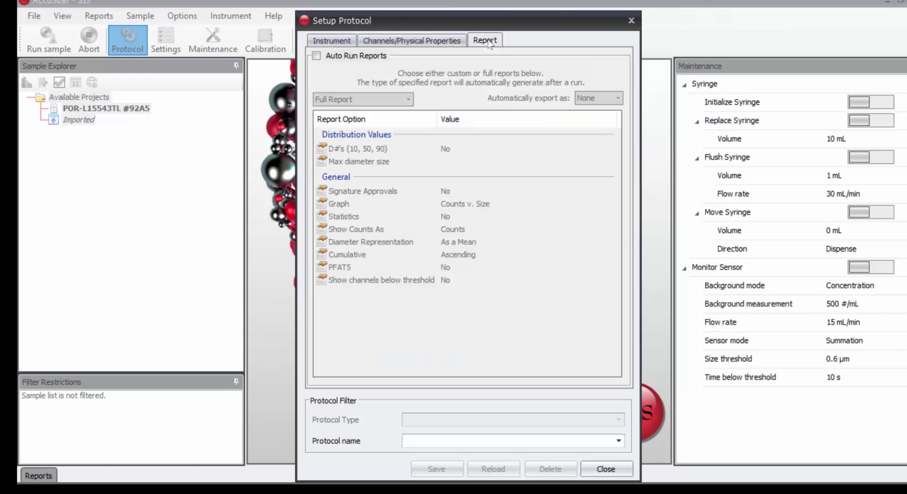
click(315, 56)
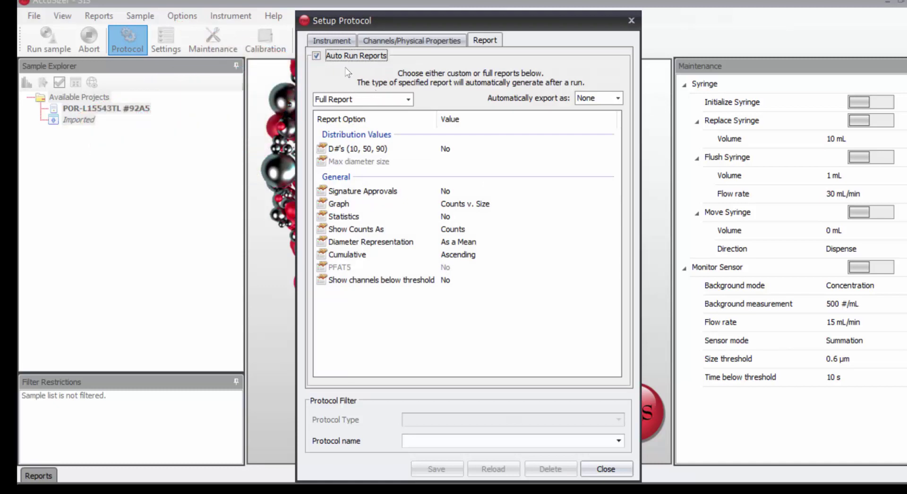
click(407, 99)
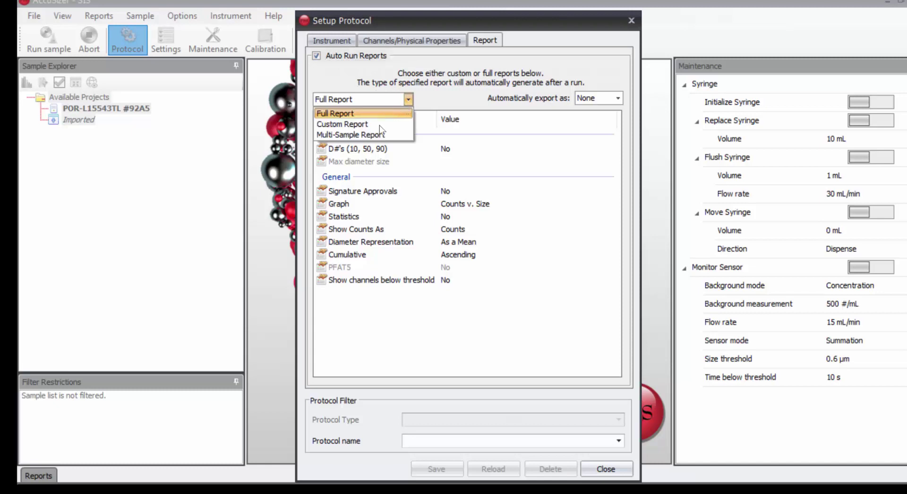
click(373, 136)
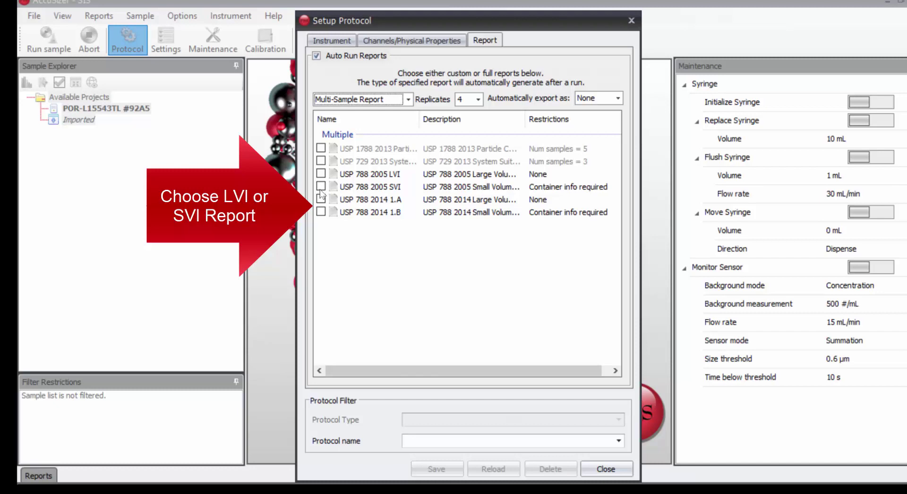
click(320, 187)
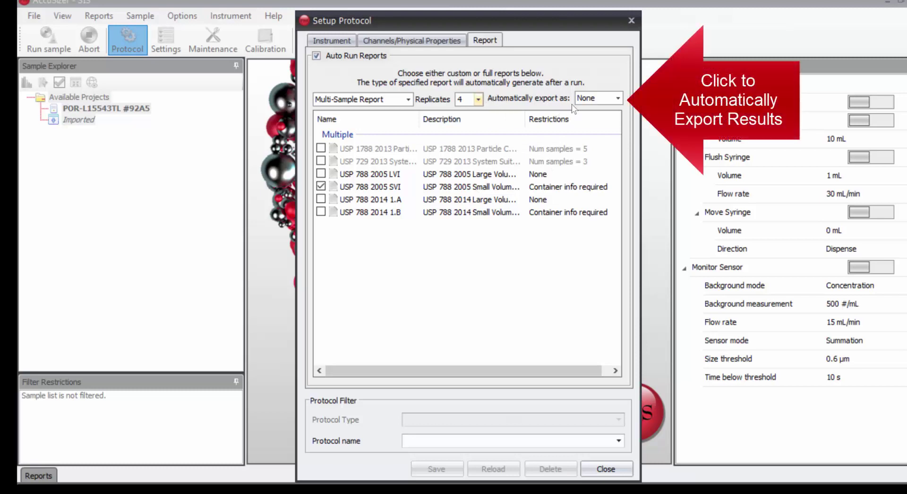
Step: Uncheck Replicate 1 in the report's Replicates checklist
click(617, 99)
click(478, 99)
click(462, 126)
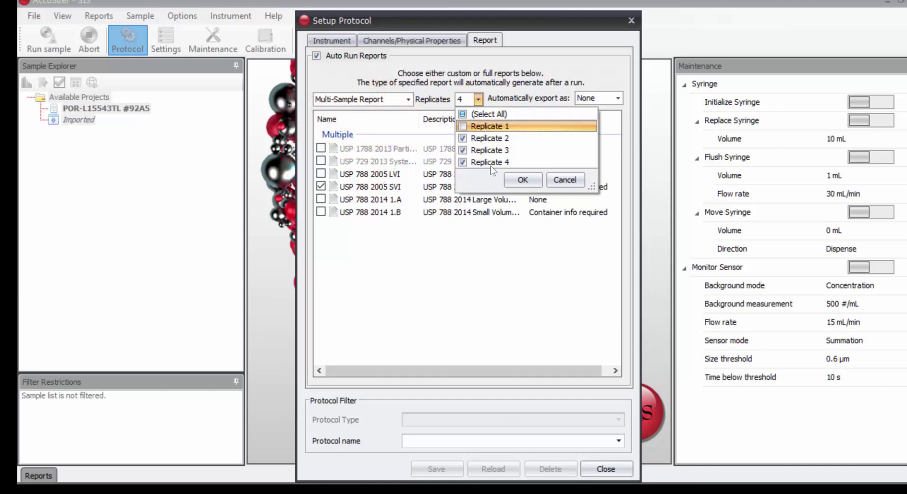
Step: Confirm Replicates 2–4, re-select USP 788 2005 SVI, and verify the replicate checklist
click(522, 180)
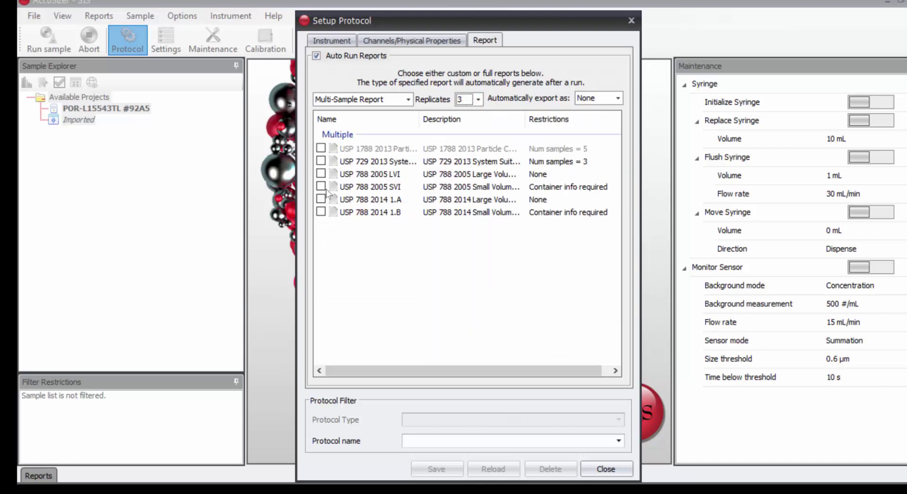
click(321, 186)
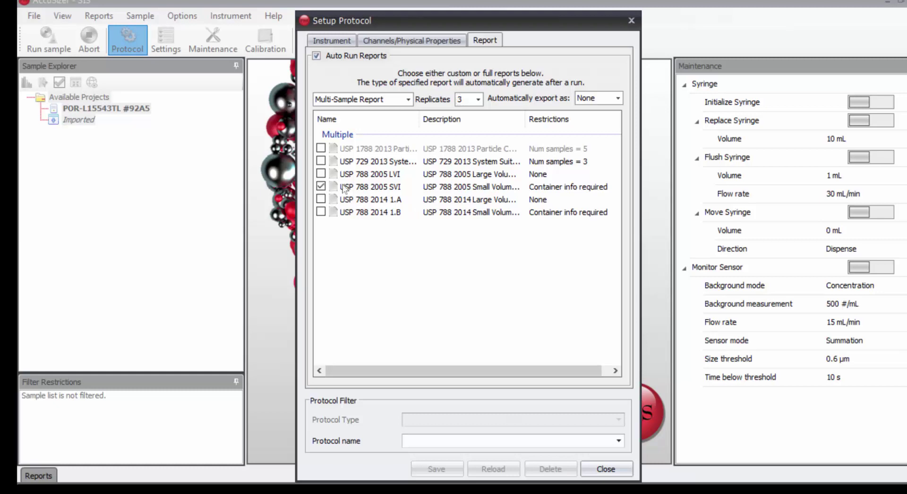
click(476, 100)
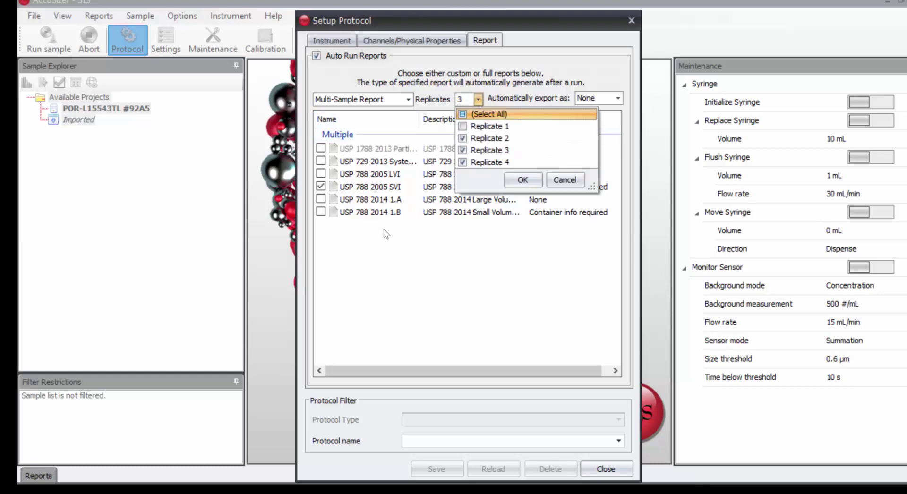
click(388, 255)
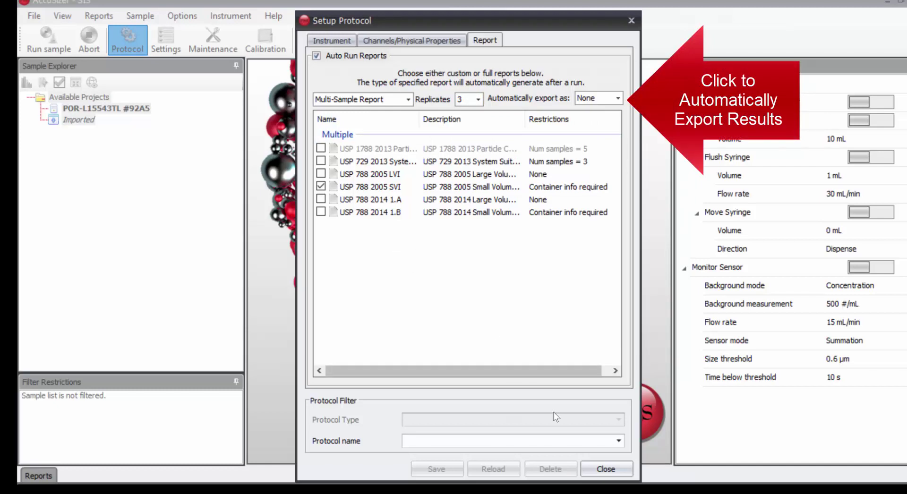
Step: Name the protocol 'USP788 SVI', save it, and close the Setup Protocol dialog
click(619, 441)
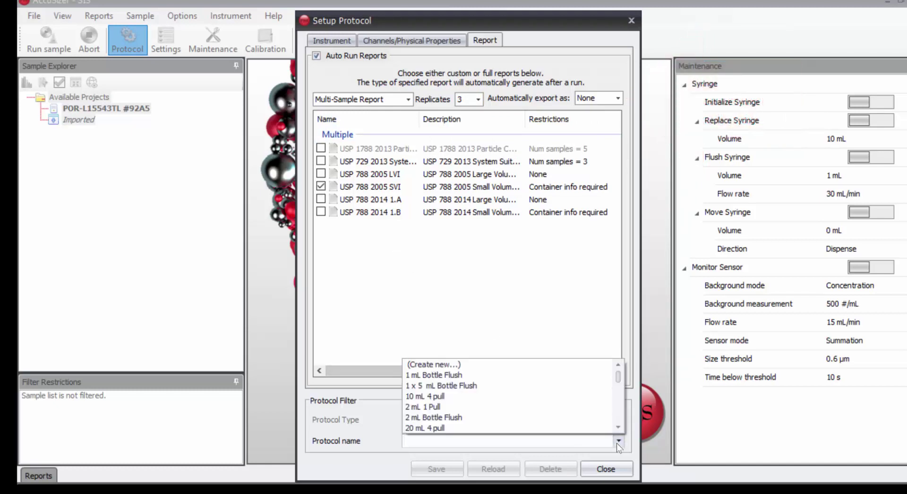
text(USP788)
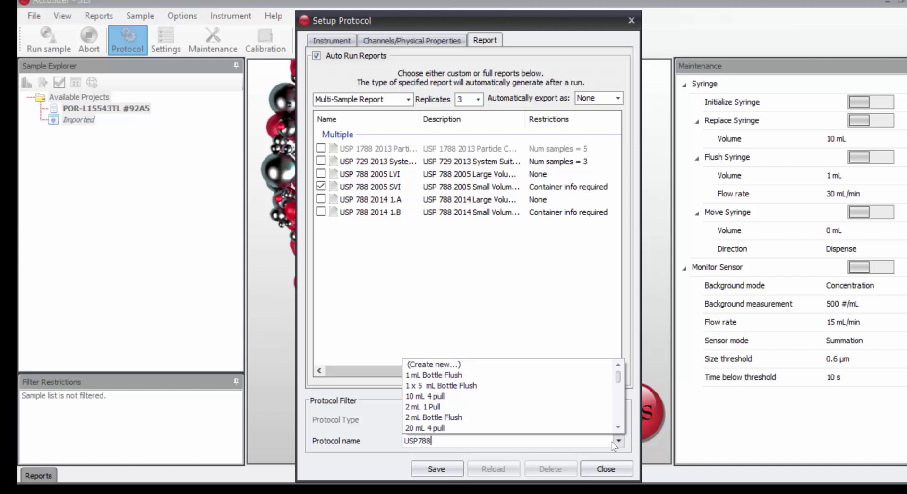
text(n)
key(BackSpace)
text(SVI)
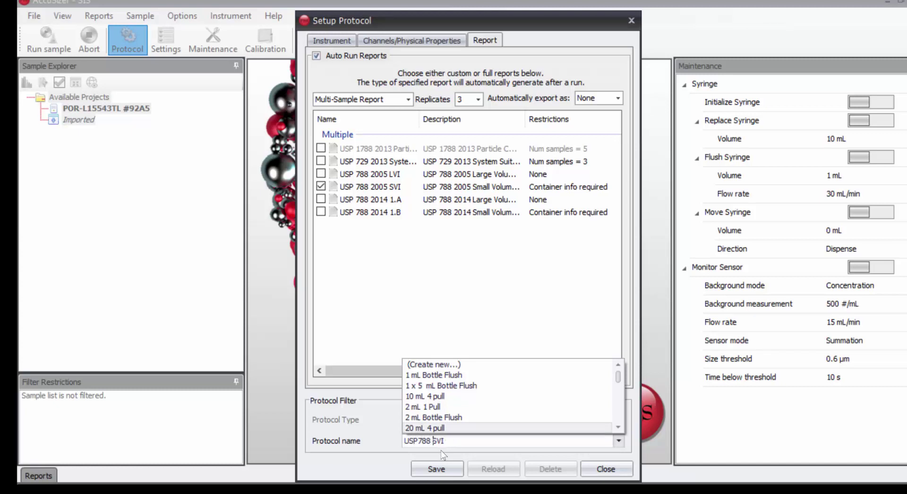
click(438, 469)
click(631, 21)
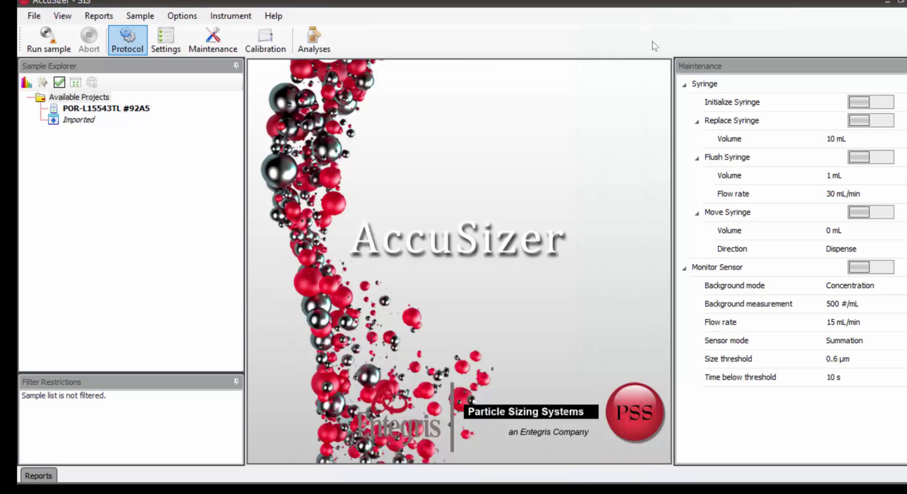